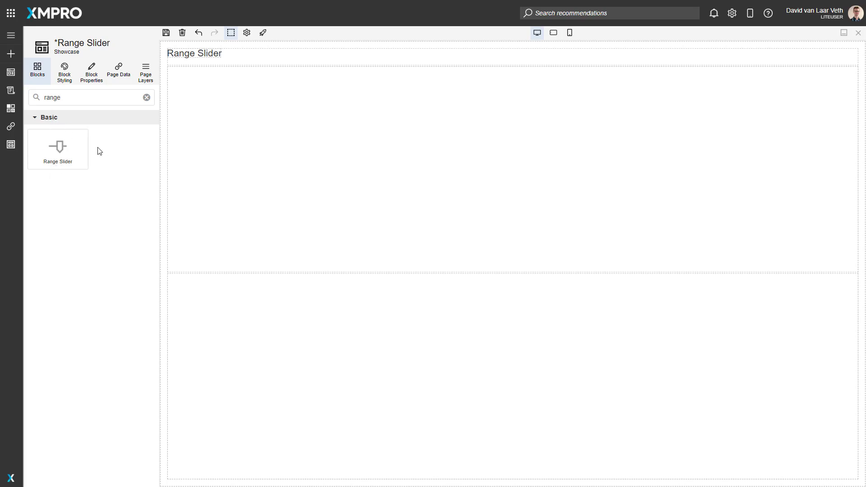
Add a Range Slider block to the empty box below the page title and save the page
{"action": "left_click_drag", "start_coordinate": [58, 147], "coordinate": [255, 147]}
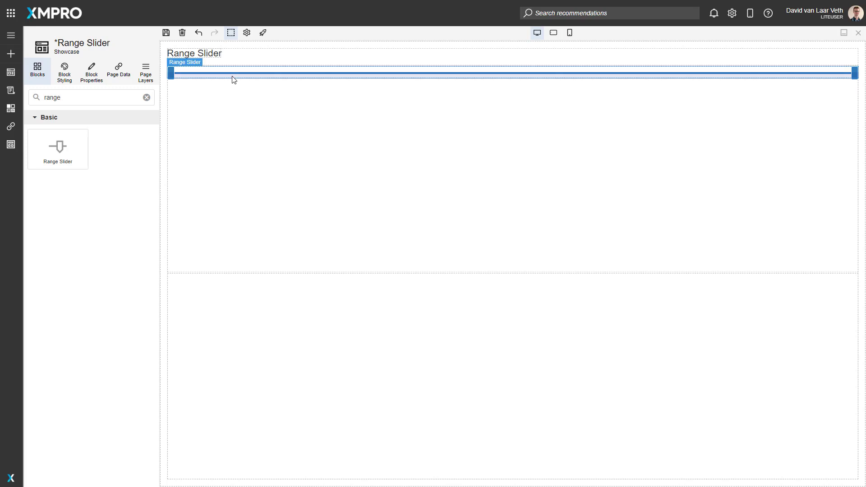
{"action": "left_click", "coordinate": [166, 32]}
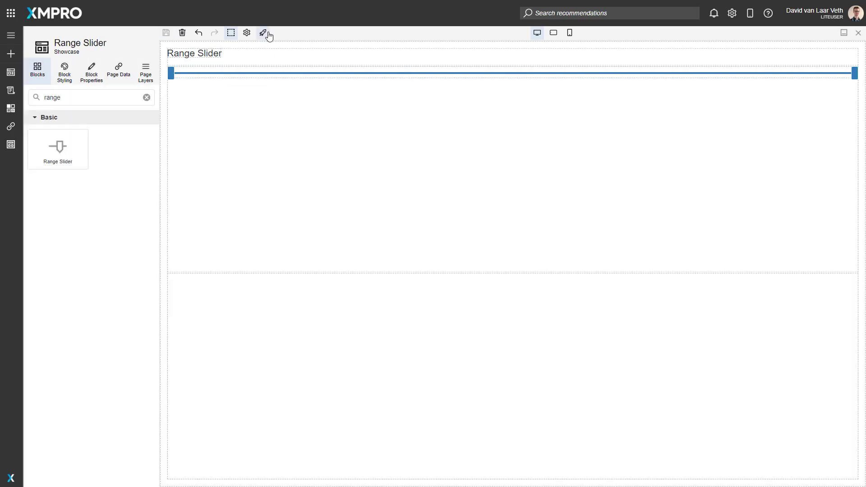
Launch the page and test the range slider by moving both of its handles along the track
{"action": "left_click", "coordinate": [264, 33]}
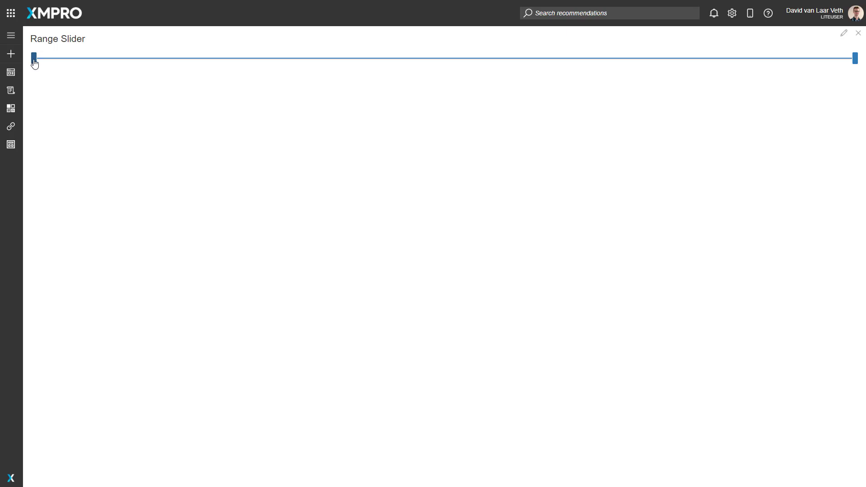
{"action": "left_click_drag", "start_coordinate": [35, 64], "coordinate": [390, 68]}
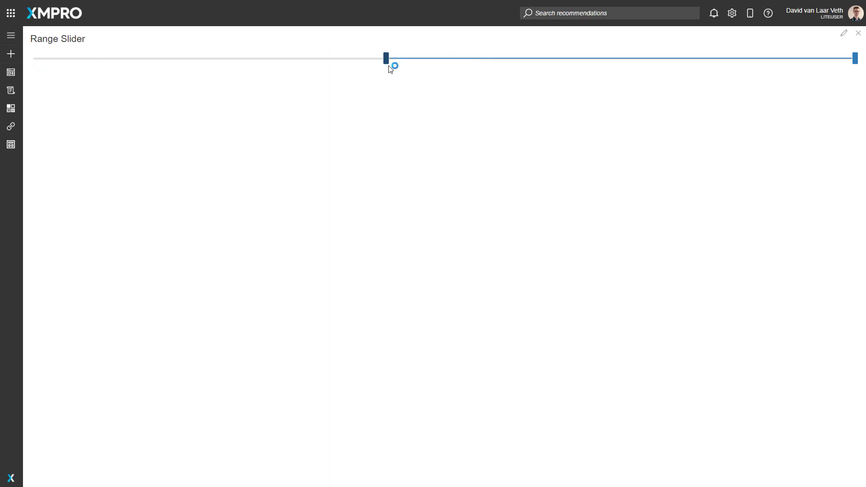
{"action": "left_click_drag", "start_coordinate": [853, 60], "coordinate": [314, 81]}
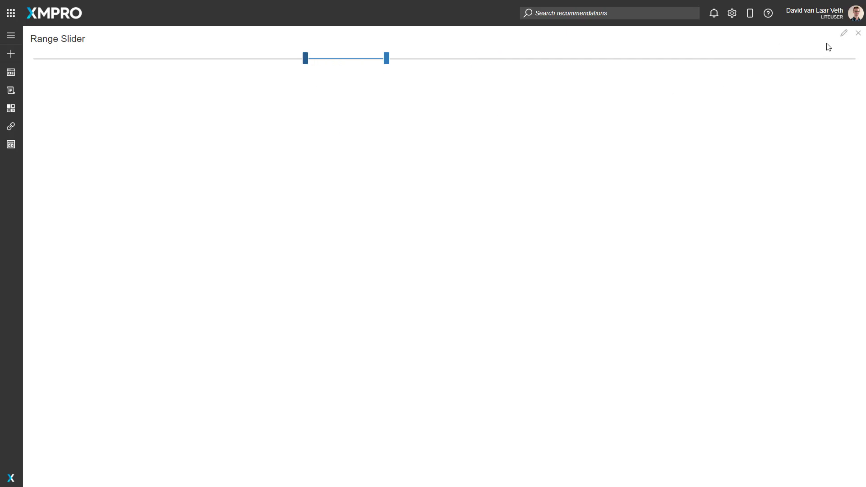
Return to editing the page and open the Range Slider block's appearance properties
{"action": "left_click", "coordinate": [844, 33]}
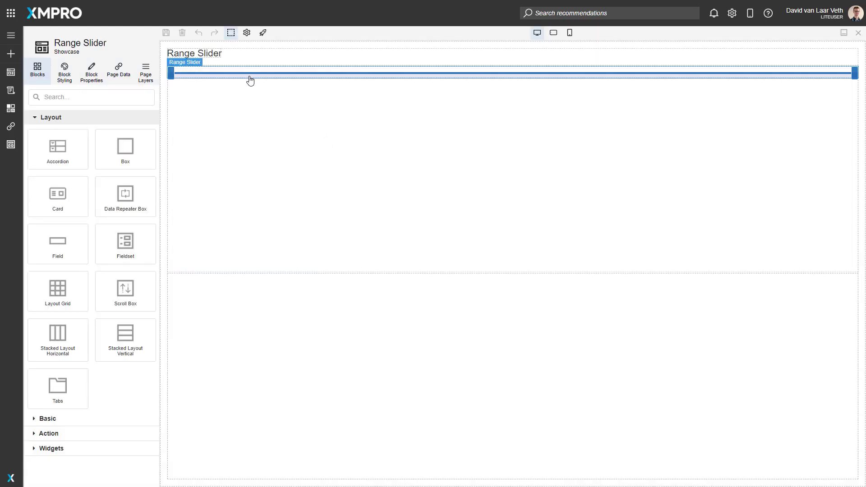
{"action": "left_click", "coordinate": [251, 80]}
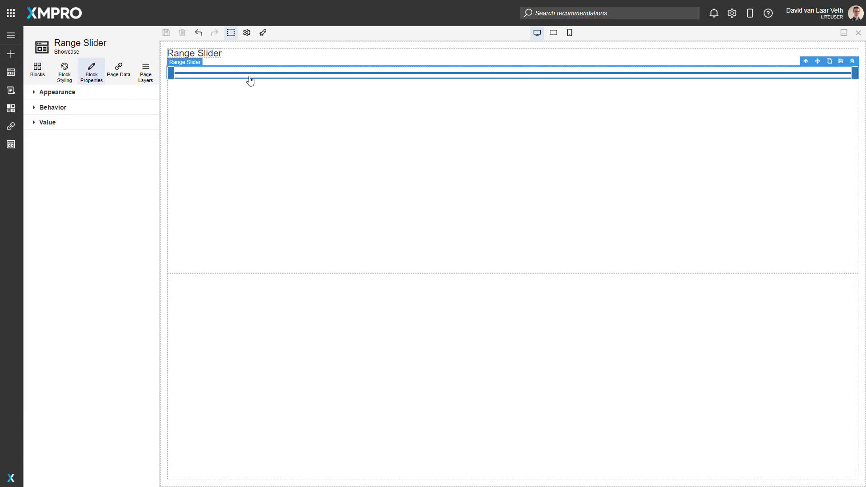
{"action": "left_click", "coordinate": [76, 94]}
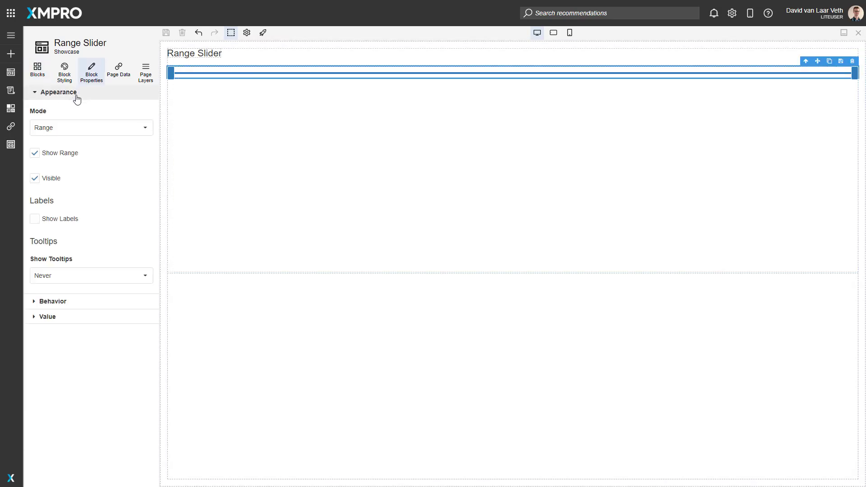
Compare the Point and Range modes and try the Point mode on the slider
{"action": "left_click", "coordinate": [126, 129]}
{"action": "left_click", "coordinate": [56, 147]}
{"action": "left_click", "coordinate": [64, 129]}
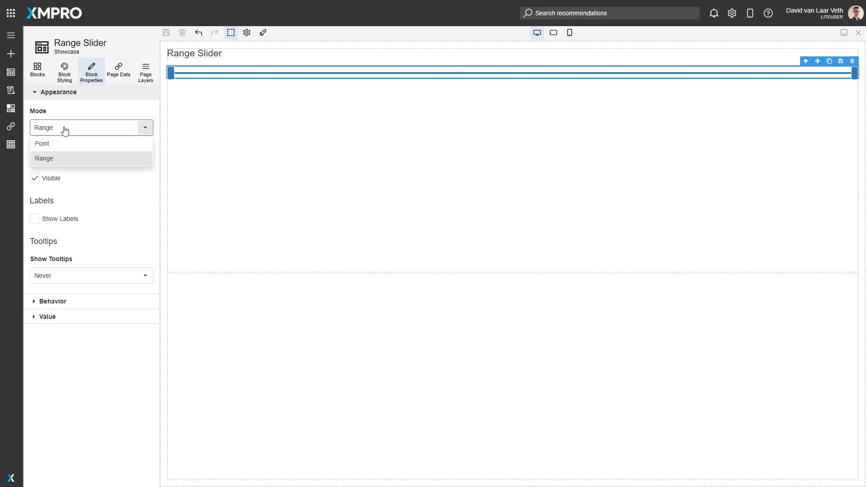
{"action": "left_click", "coordinate": [145, 128]}
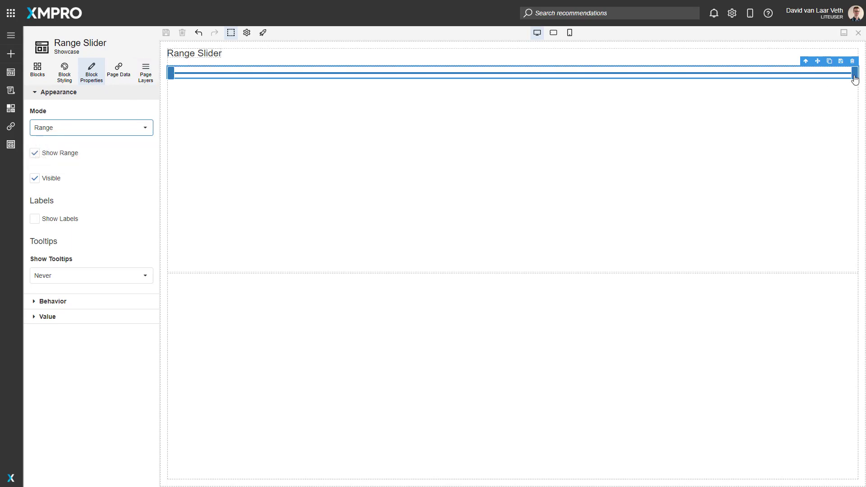
{"action": "left_click", "coordinate": [104, 133]}
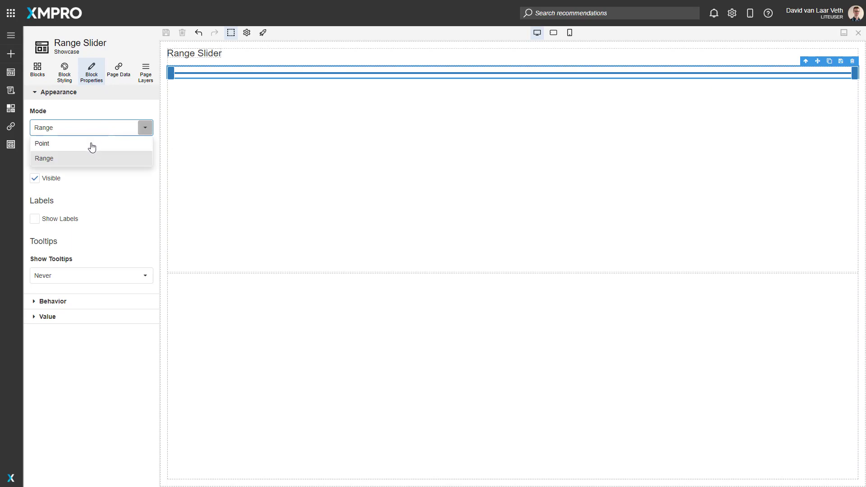
{"action": "left_click", "coordinate": [91, 144]}
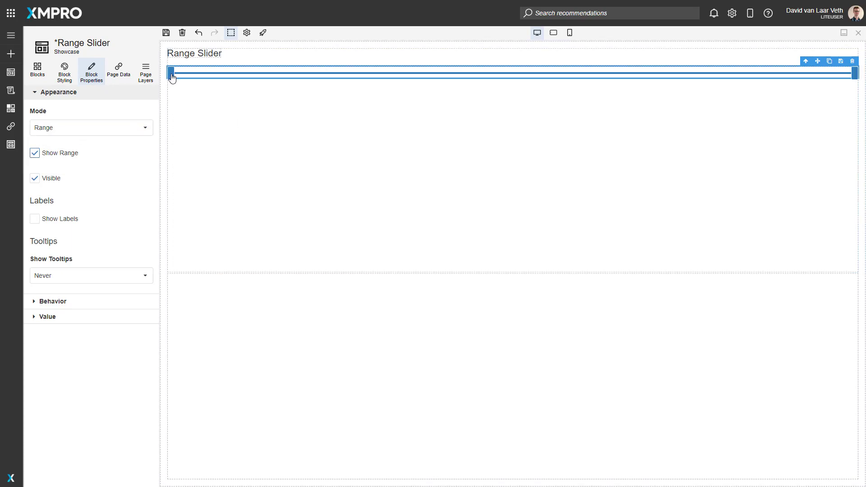
Disable Show Range, enable Show Labels, and set the slider's label position to Top
{"action": "left_click", "coordinate": [35, 153]}
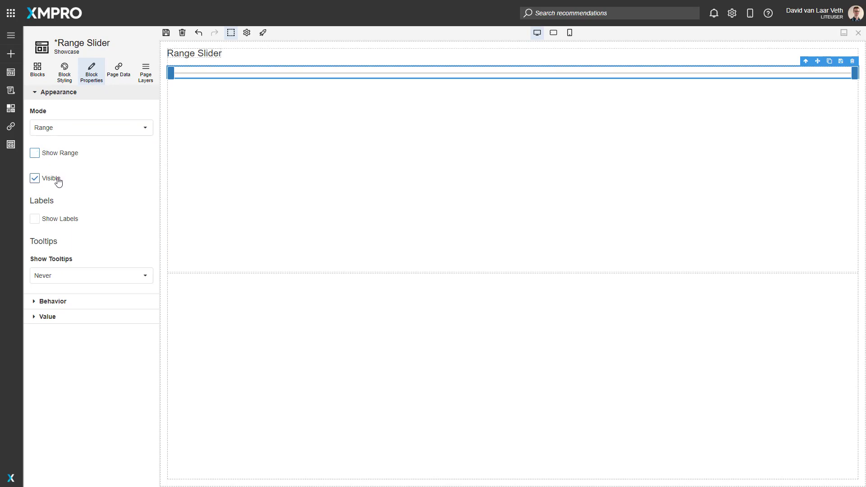
{"action": "left_click", "coordinate": [52, 220]}
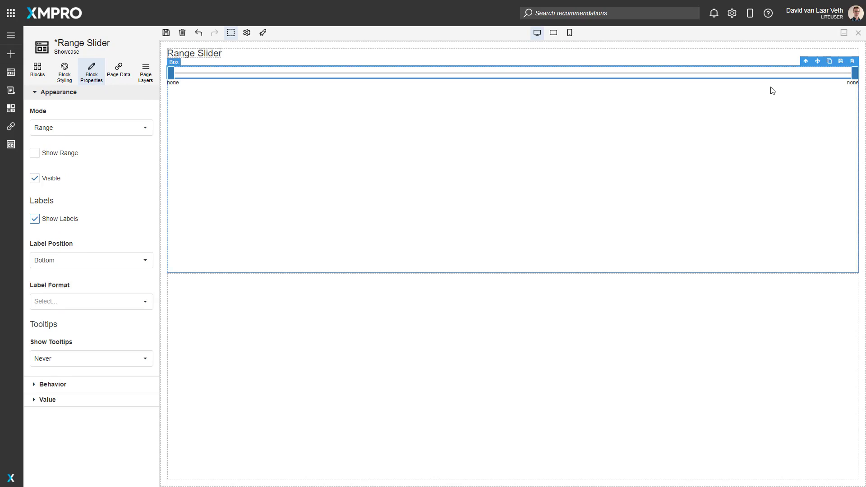
{"action": "left_click", "coordinate": [76, 265]}
{"action": "left_click", "coordinate": [54, 277]}
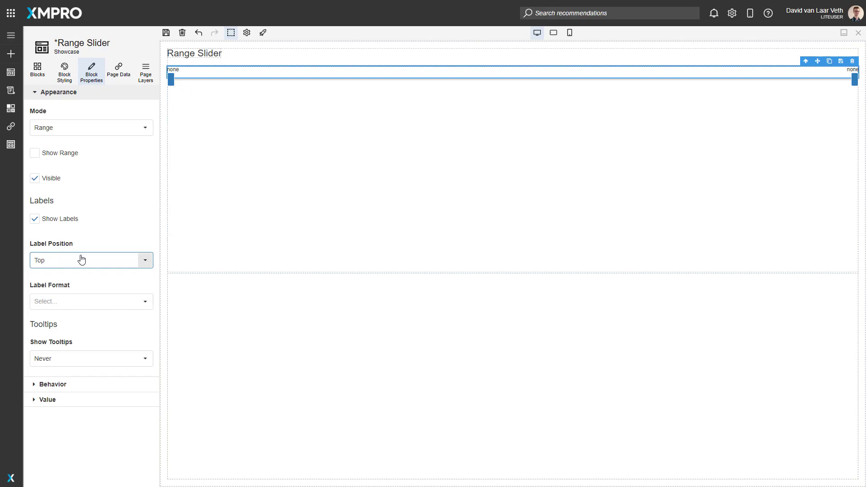
Review the available label format options for the slider
{"action": "left_click", "coordinate": [74, 301]}
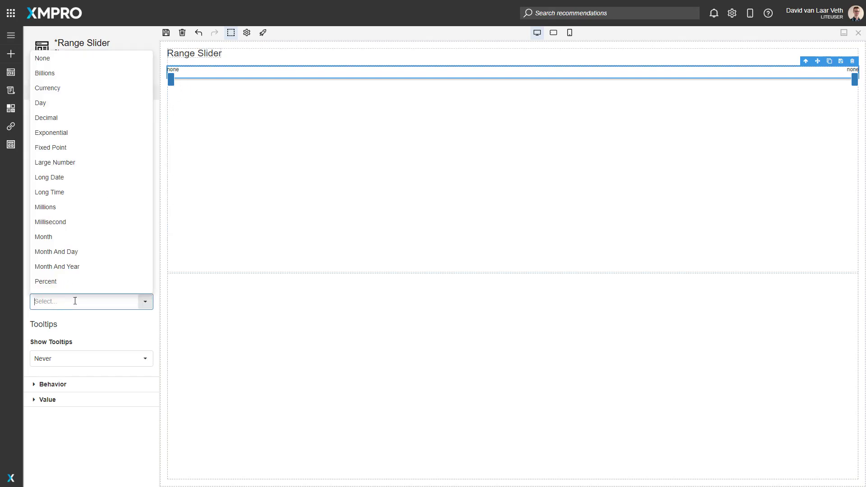
{"action": "scroll", "coordinate": [66, 161], "scroll_direction": "down", "scroll_amount": 4}
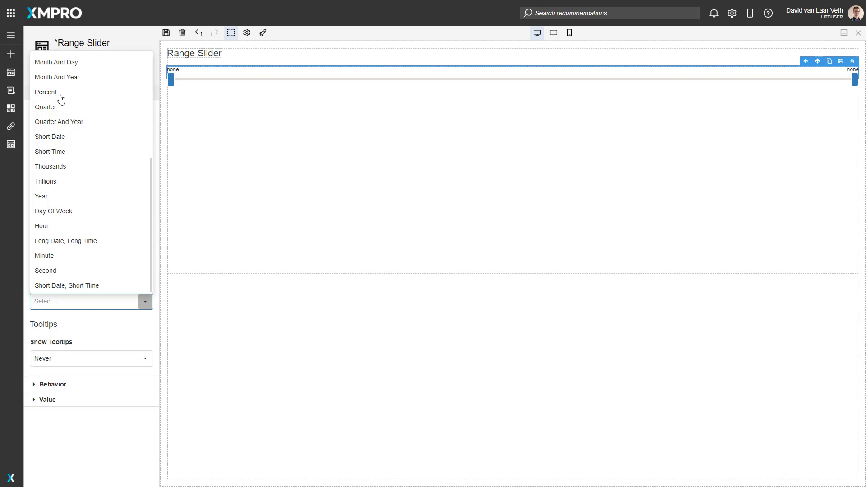
{"action": "left_click", "coordinate": [154, 318]}
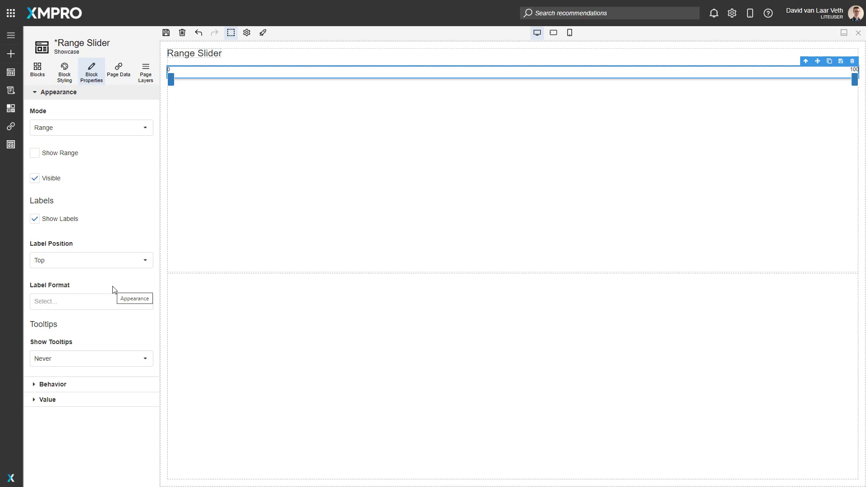
Try the Always tooltip option, and set the slider's Show Tooltips property to On Hover
{"action": "left_click", "coordinate": [77, 360]}
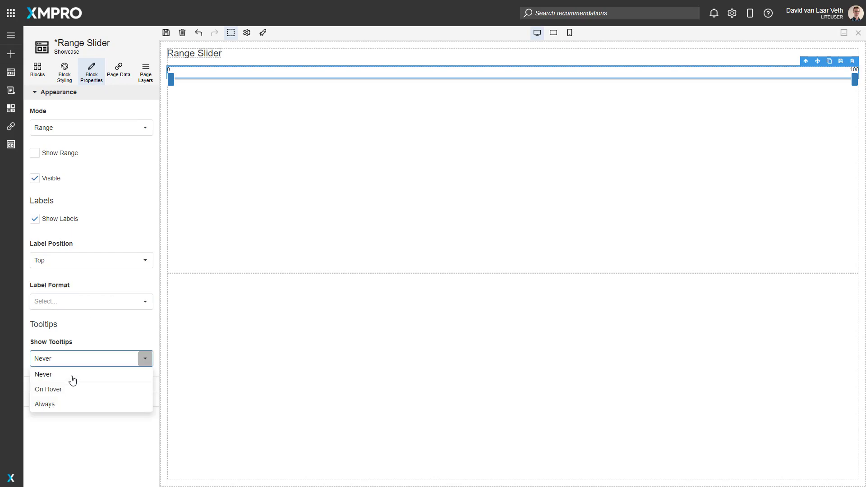
{"action": "left_click", "coordinate": [61, 393]}
{"action": "left_click", "coordinate": [63, 358]}
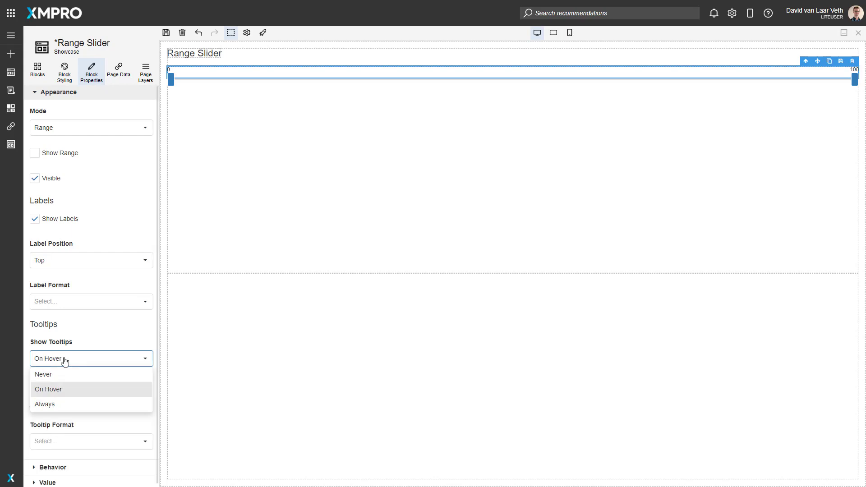
{"action": "left_click", "coordinate": [64, 408]}
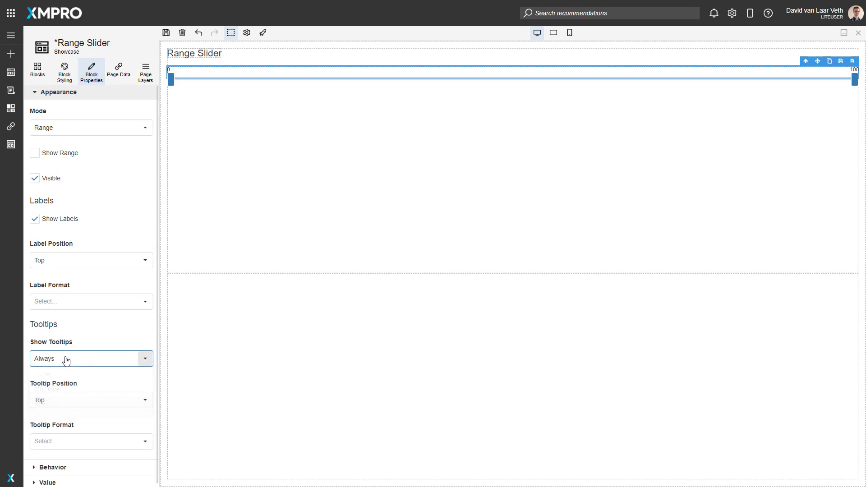
{"action": "left_click", "coordinate": [64, 357]}
{"action": "left_click", "coordinate": [66, 391]}
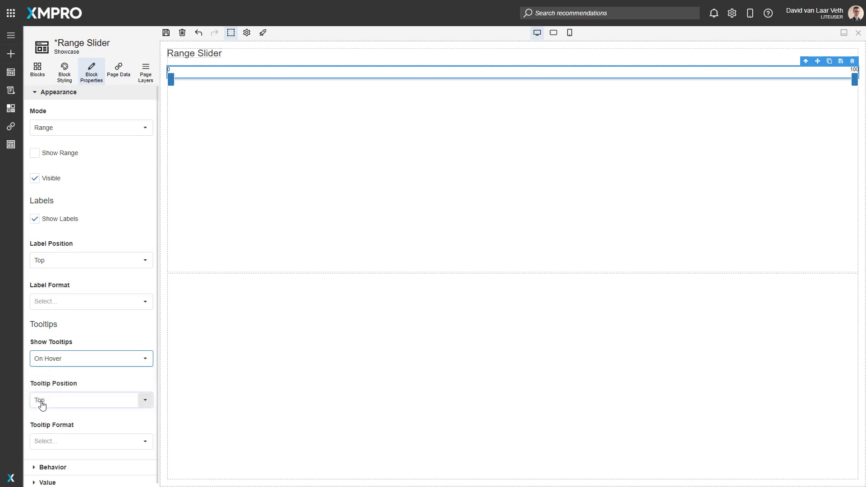
Review the options for the slider's tooltip position and tooltip format
{"action": "left_click", "coordinate": [94, 403]}
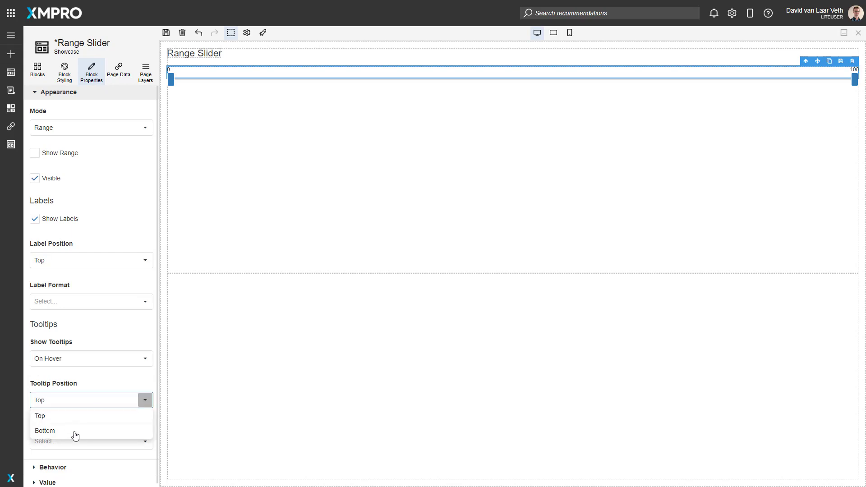
{"action": "left_click", "coordinate": [76, 389]}
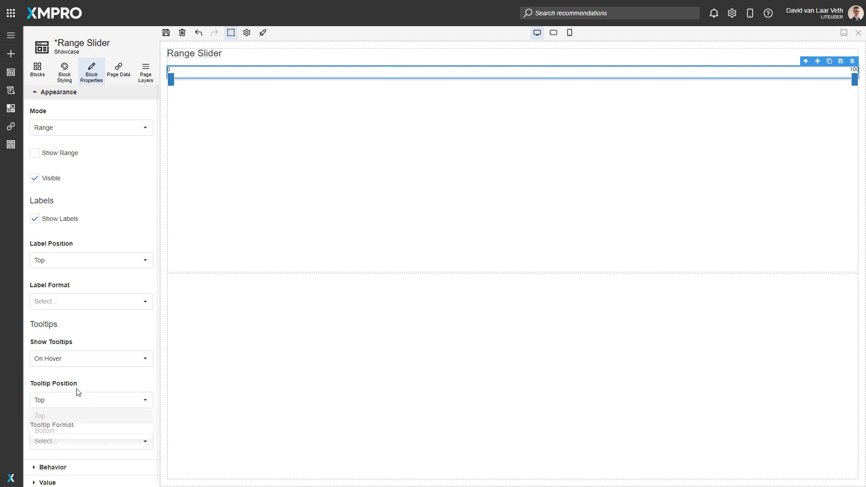
{"action": "left_click", "coordinate": [77, 435]}
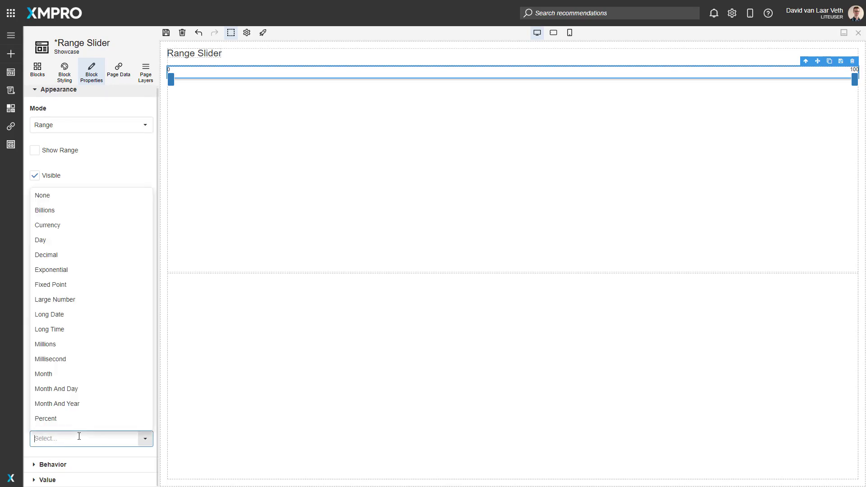
{"action": "left_click", "coordinate": [121, 186]}
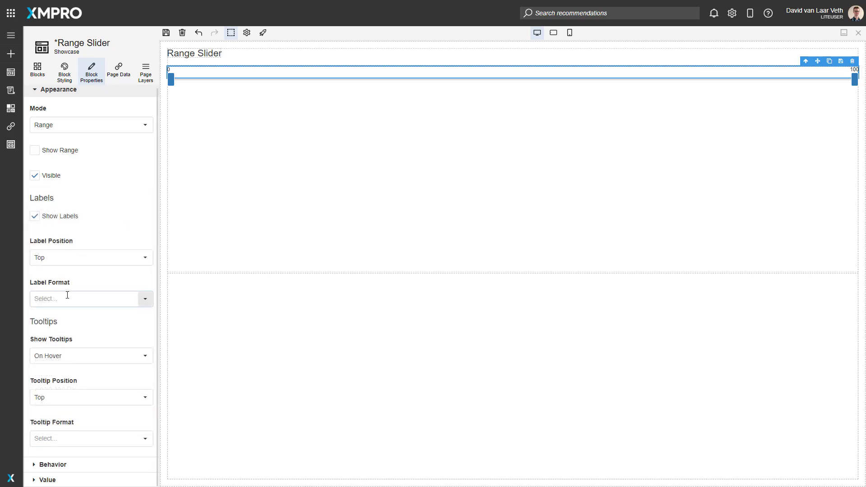
Set the slider's Min value to -100 in its behavior properties
{"action": "left_click", "coordinate": [70, 91]}
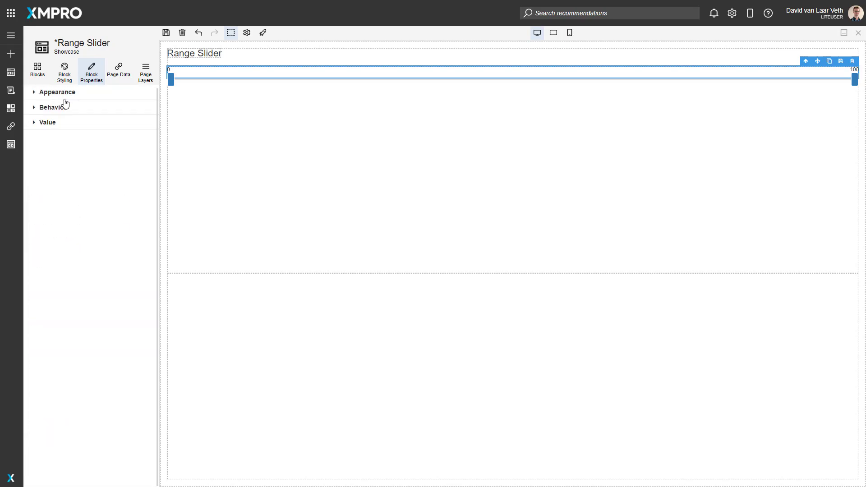
{"action": "left_click", "coordinate": [68, 107]}
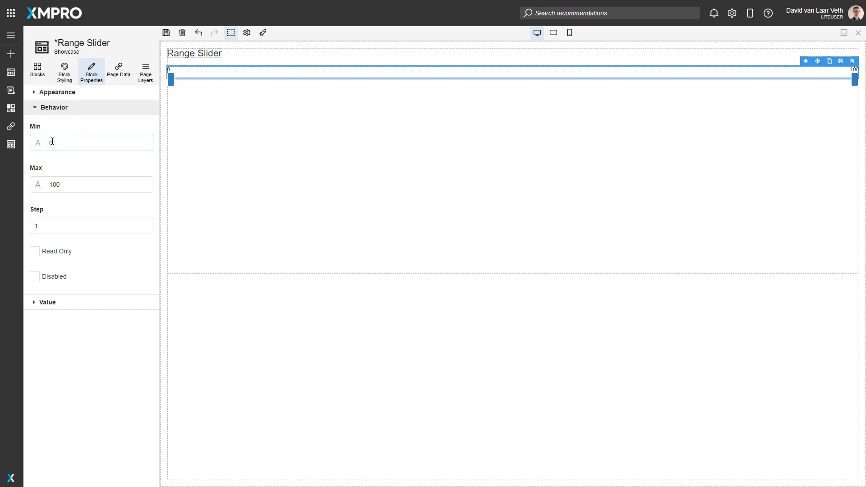
{"action": "left_click_drag", "start_coordinate": [50, 143], "coordinate": [84, 143]}
{"action": "type", "text": "-100"}
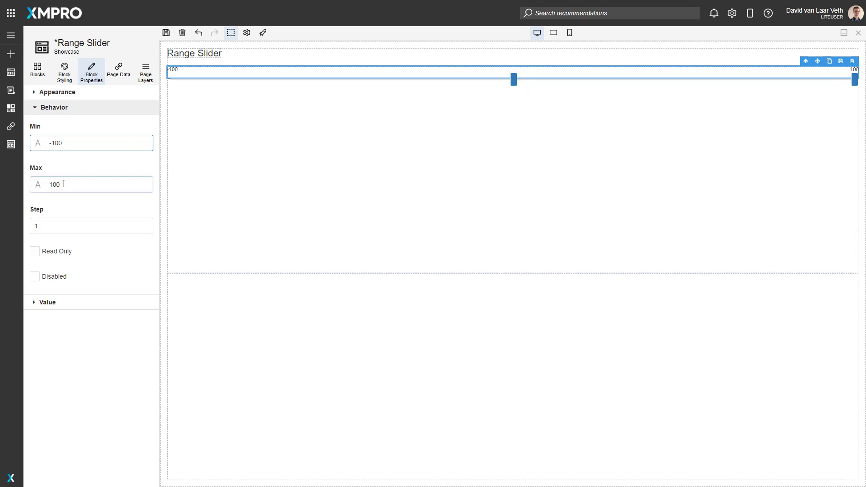
Try switching the Min property from a static value to a data-bound source, and return it to a static value
{"action": "left_click", "coordinate": [37, 145]}
{"action": "left_click", "coordinate": [38, 144]}
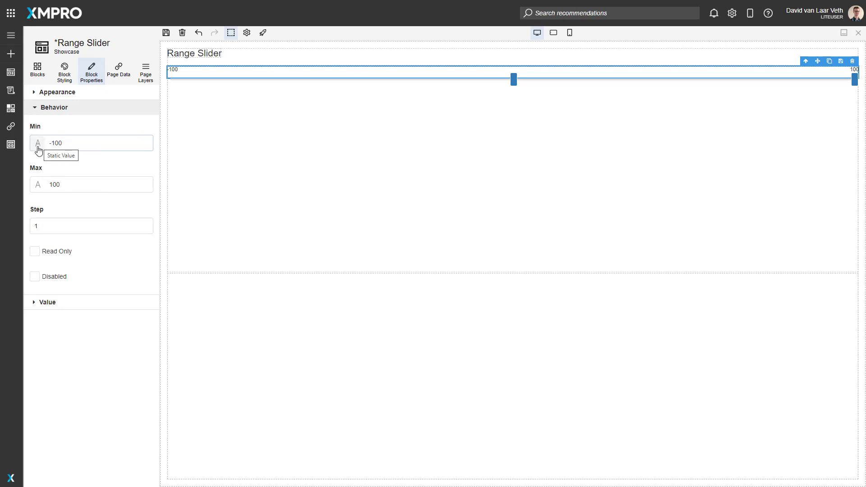
{"action": "left_click", "coordinate": [38, 149]}
{"action": "left_click", "coordinate": [117, 143]}
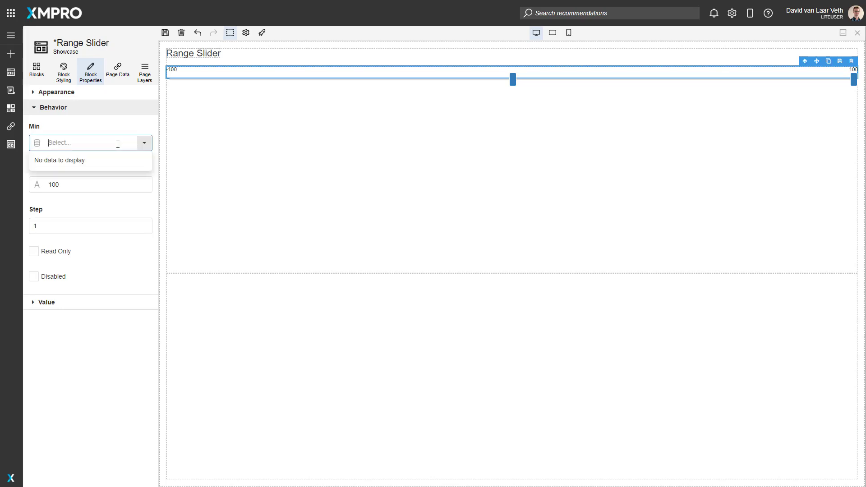
{"action": "left_click", "coordinate": [82, 189]}
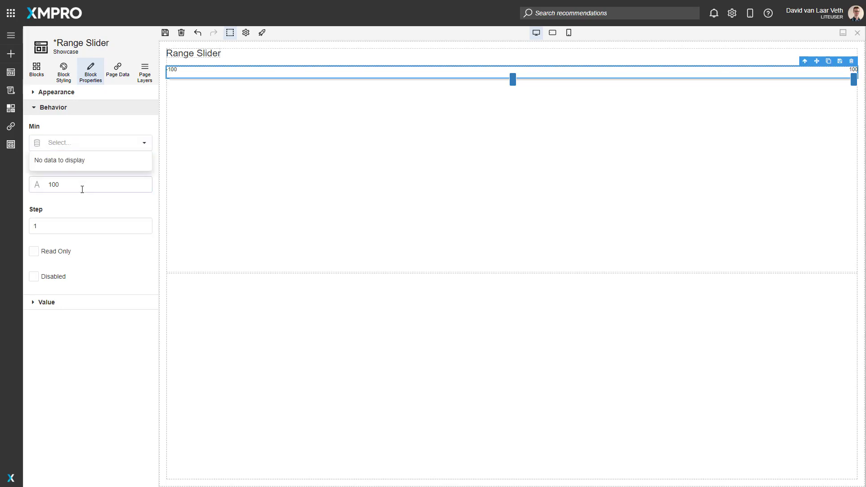
{"action": "left_click", "coordinate": [37, 146]}
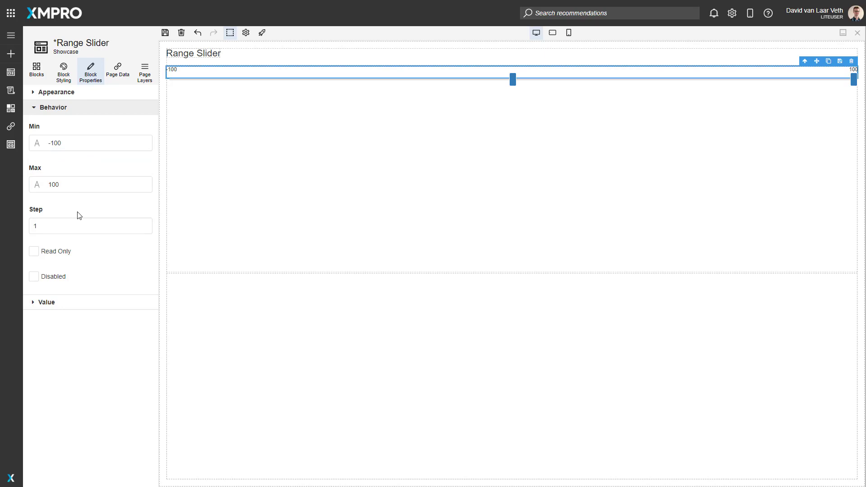
Set the slider's Step value to 100
{"action": "left_click", "coordinate": [56, 223]}
{"action": "left_click", "coordinate": [54, 226]}
{"action": "type", "text": "00"}
{"action": "left_click", "coordinate": [76, 226]}
Set the range slider's Start Value to 50 and its End Value to 75
{"action": "left_click", "coordinate": [58, 110]}
{"action": "left_click", "coordinate": [61, 126]}
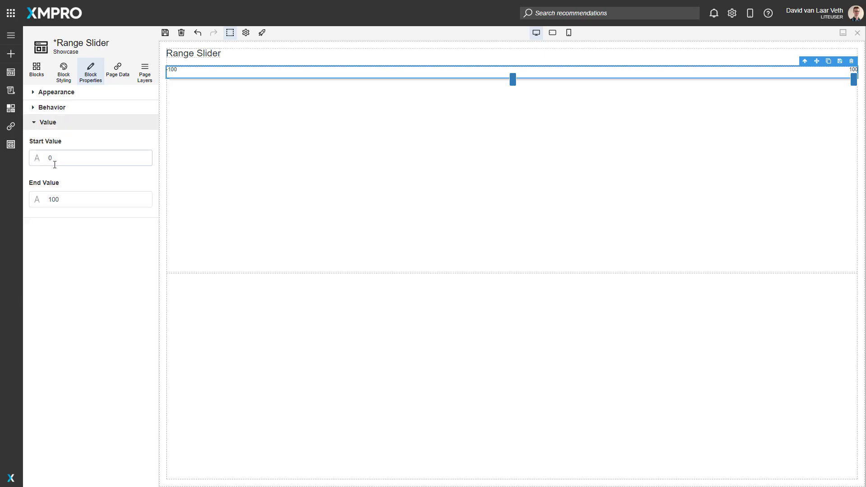
{"action": "left_click", "coordinate": [70, 162]}
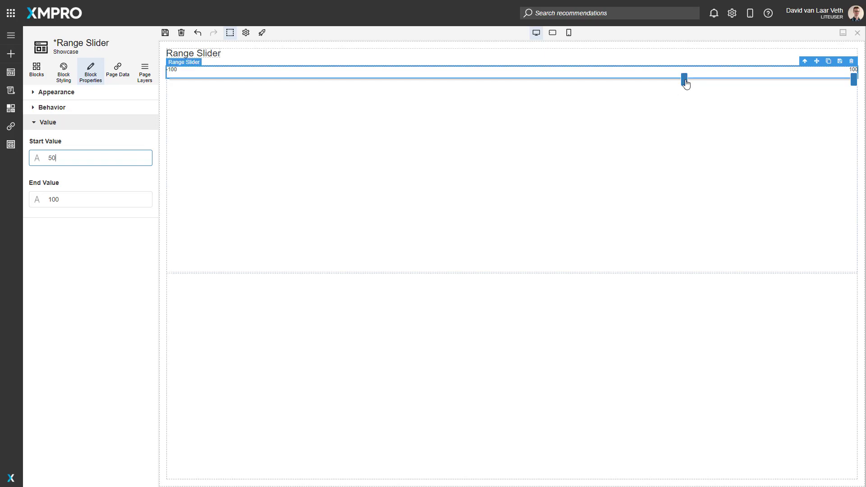
{"action": "double_click", "coordinate": [49, 199]}
{"action": "type", "text": "75"}
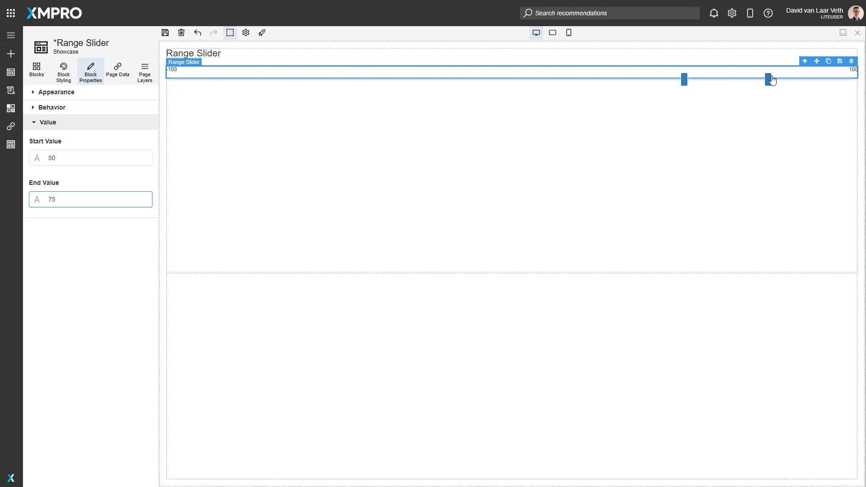
{"action": "left_click", "coordinate": [91, 180]}
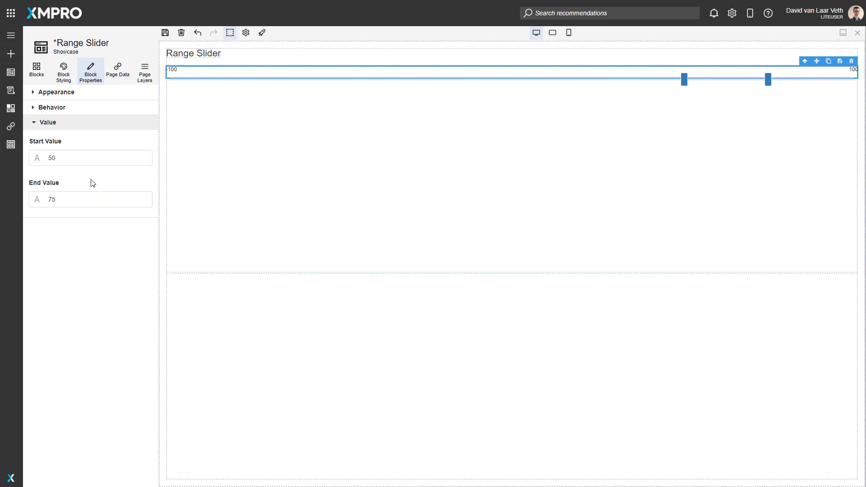
Switch the slider's mode to Point and set its Value to 50
{"action": "left_click", "coordinate": [62, 92]}
{"action": "left_click", "coordinate": [77, 129]}
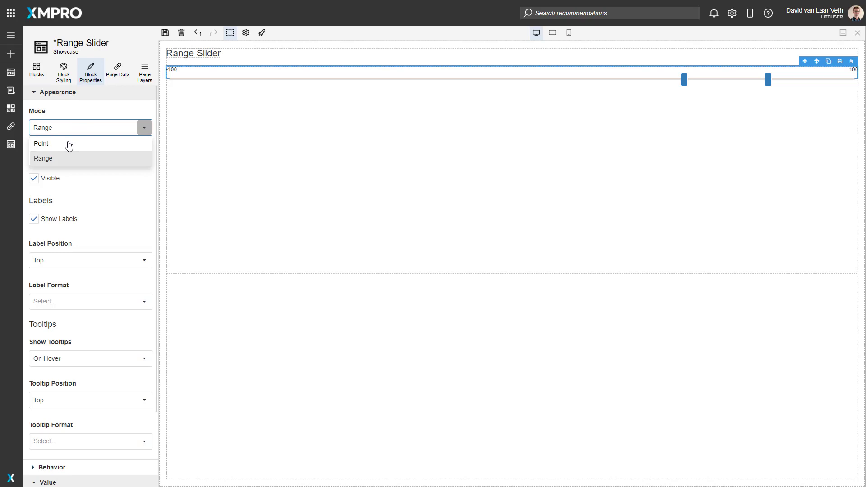
{"action": "left_click", "coordinate": [69, 144]}
{"action": "left_click", "coordinate": [66, 95]}
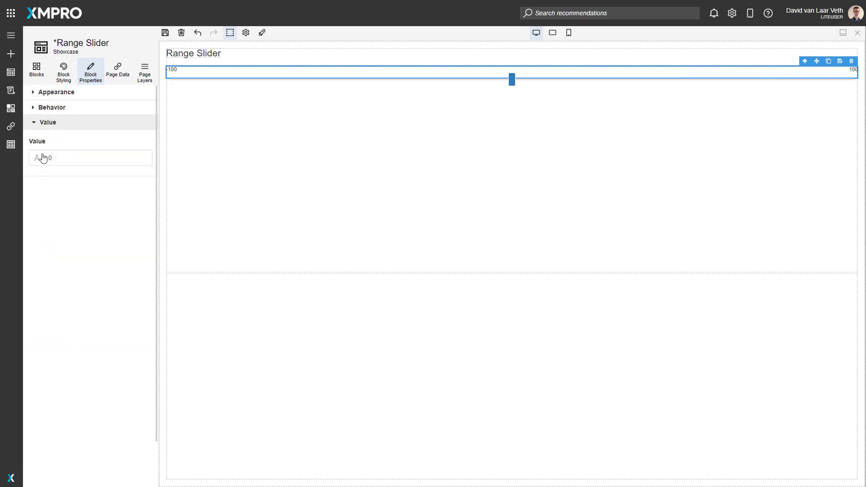
{"action": "left_click", "coordinate": [93, 164]}
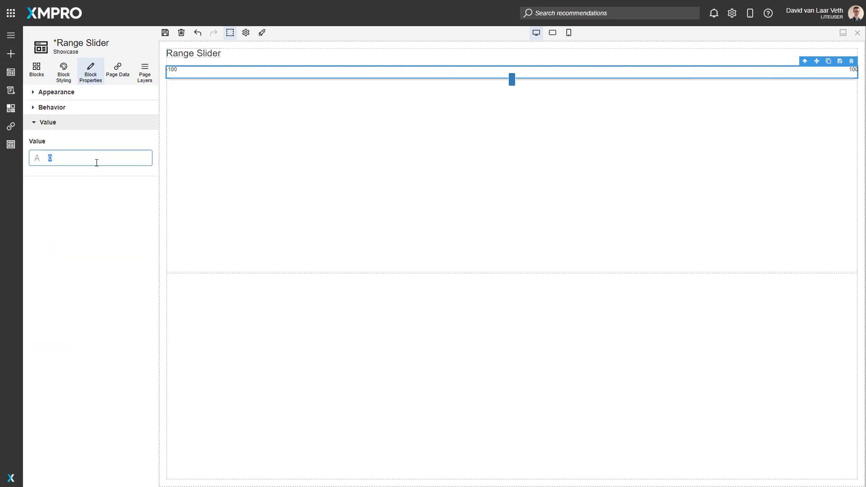
{"action": "type", "text": "50"}
Save the Range Slider page's changes and launch the application
{"action": "left_click", "coordinate": [263, 33]}
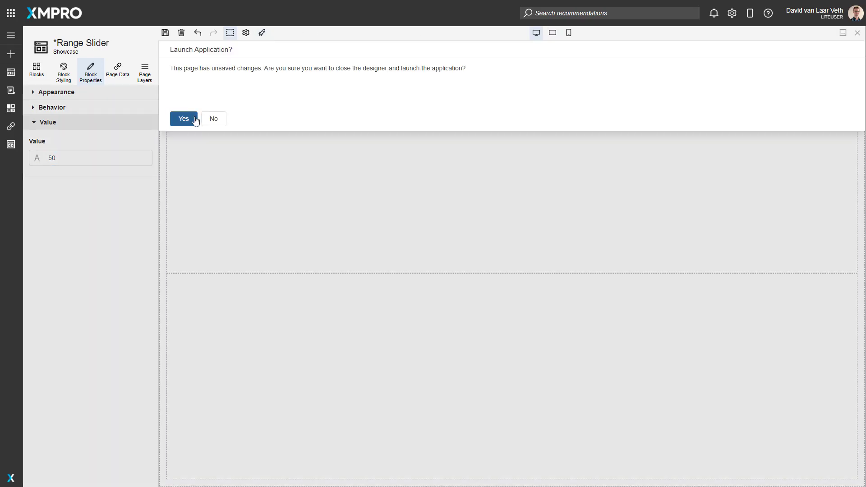
{"action": "left_click", "coordinate": [214, 119]}
{"action": "left_click", "coordinate": [165, 34]}
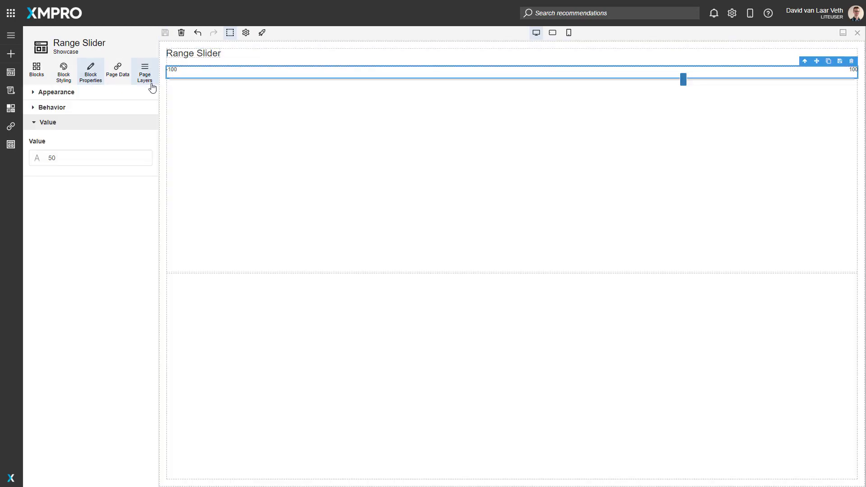
{"action": "left_click", "coordinate": [263, 33]}
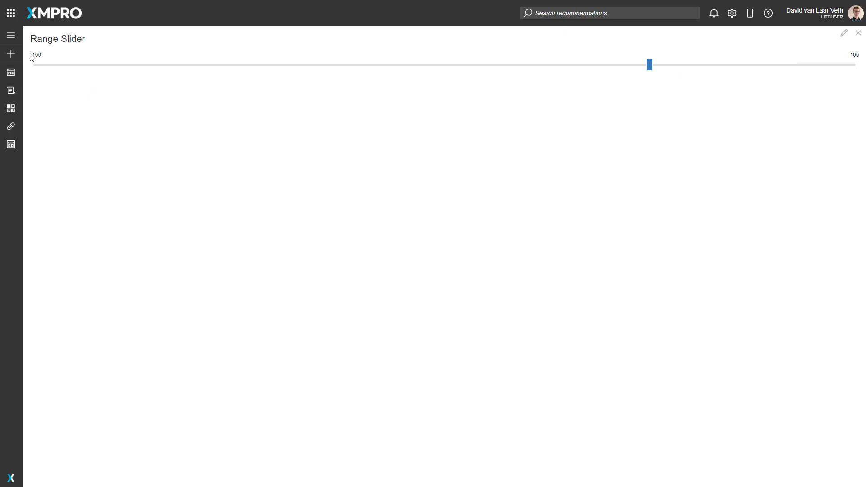
Test the launched slider by moving its handle along the track, and reopen the page for editing
{"action": "mouse_move", "coordinate": [648, 68]}
{"action": "left_mouse_down"}
{"action": "mouse_move", "coordinate": [513, 74]}
{"action": "mouse_move", "coordinate": [85, 52]}
{"action": "mouse_move", "coordinate": [37, 68]}
{"action": "mouse_move", "coordinate": [717, 70]}
{"action": "mouse_move", "coordinate": [654, 72]}
{"action": "left_mouse_up"}
{"action": "left_click_drag", "start_coordinate": [444, 68], "coordinate": [192, 64]}
{"action": "left_click_drag", "start_coordinate": [37, 65], "coordinate": [227, 69]}
{"action": "mouse_move", "coordinate": [32, 67]}
{"action": "left_click_drag", "start_coordinate": [36, 67], "coordinate": [437, 76]}
{"action": "left_click", "coordinate": [844, 35]}
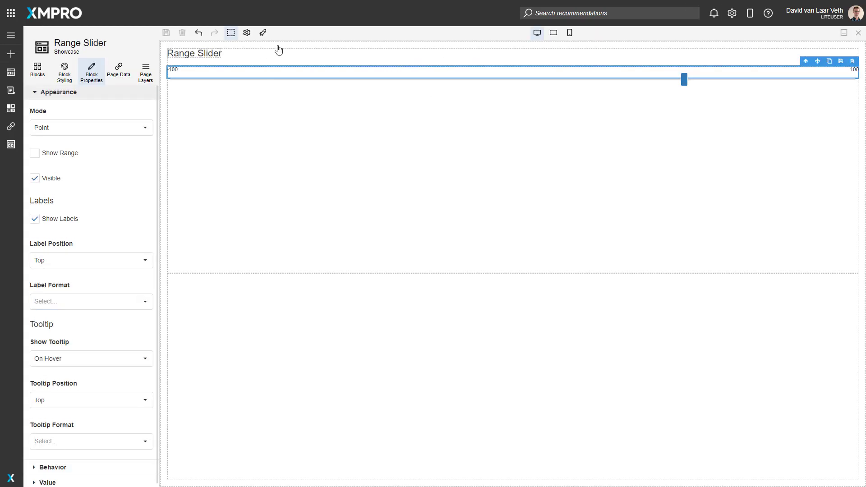